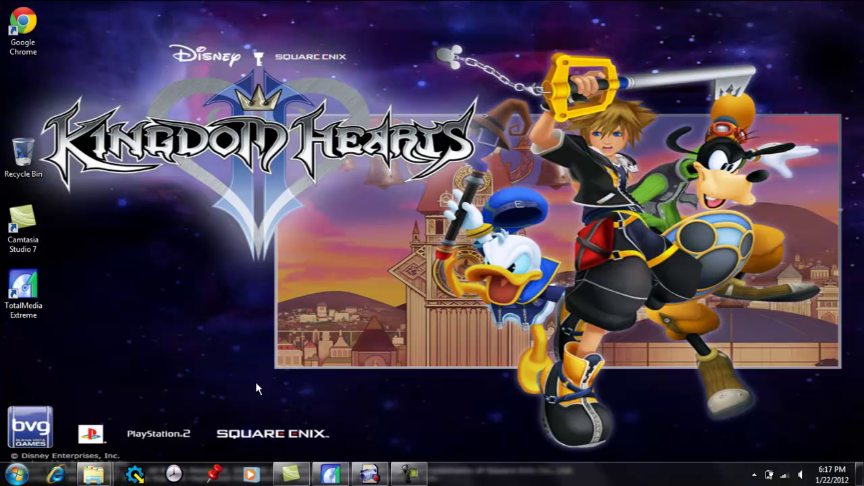
# Bring up TotalMedia Extreme and open Record Video to show the live Xbox 360 dashboard.
pyautogui.click(329, 475)
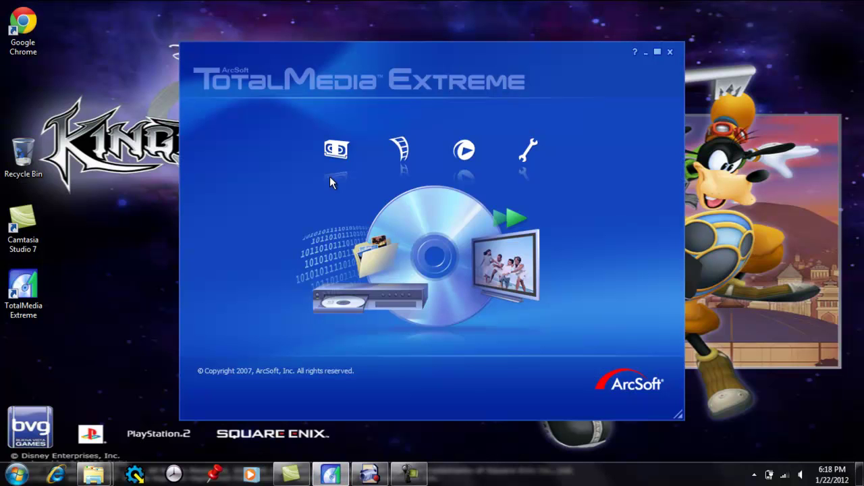
pyautogui.moveTo(336, 149)
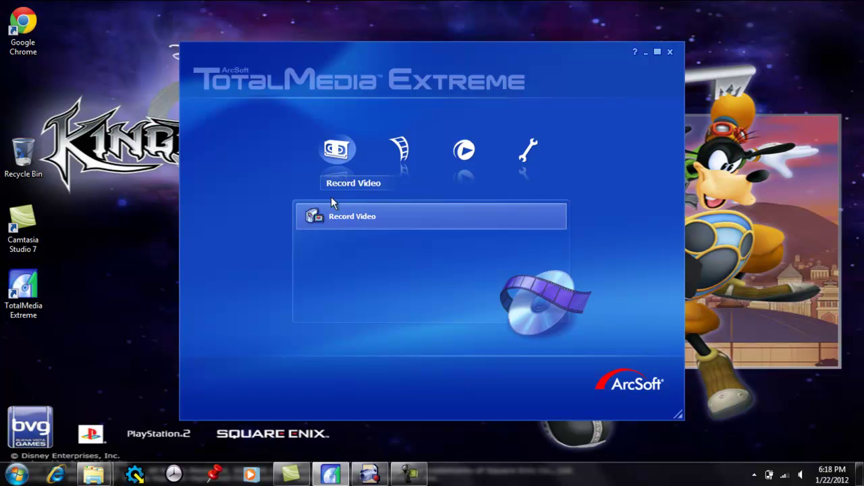
pyautogui.click(367, 476)
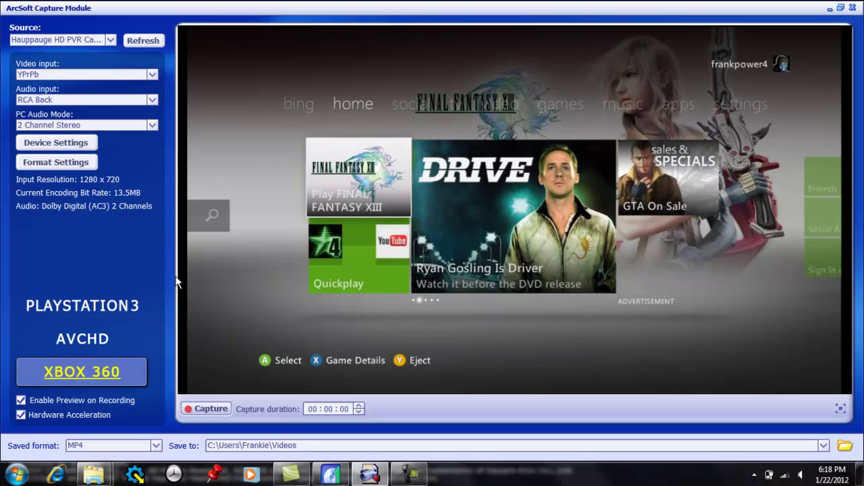
# Capture the Xbox 360 input as an MP4 recording in the Videos folder.
pyautogui.click(220, 409)
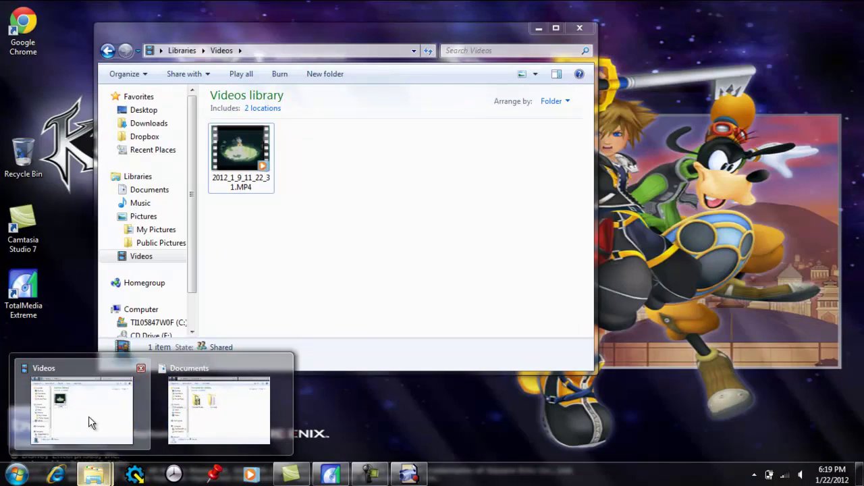
# Move 2012_1_22_18_18_55.MP4 from the Videos library onto the desktop and minimize Explorer.
pyautogui.moveTo(93, 474)
pyautogui.click(88, 415)
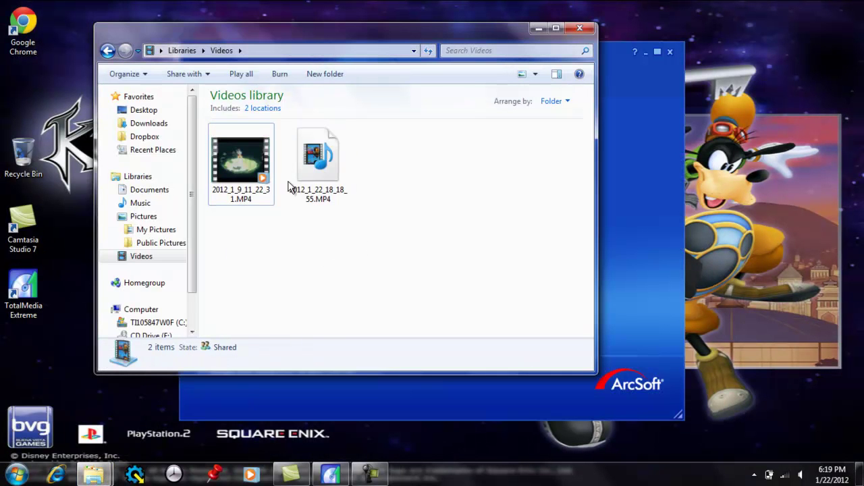
pyautogui.click(324, 199)
pyautogui.moveTo(381, 207)
pyautogui.mouseDown()
pyautogui.moveTo(753, 218)
pyautogui.moveTo(785, 208)
pyautogui.mouseUp()
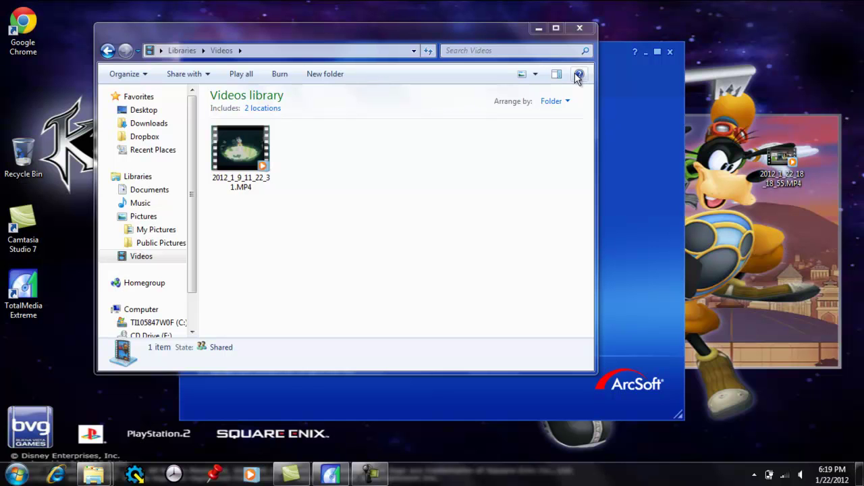
pyautogui.click(536, 28)
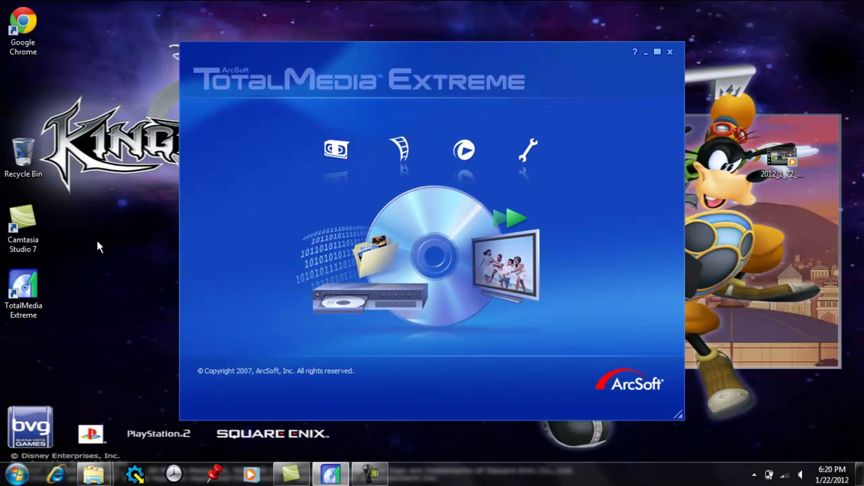
# Restore Camtasia Studio and shift its window left to expose the desktop.
pyautogui.click(646, 53)
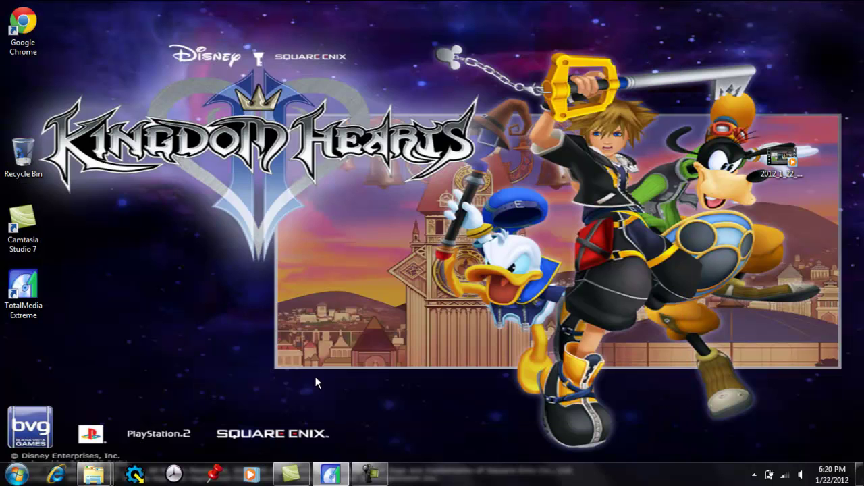
pyautogui.click(291, 474)
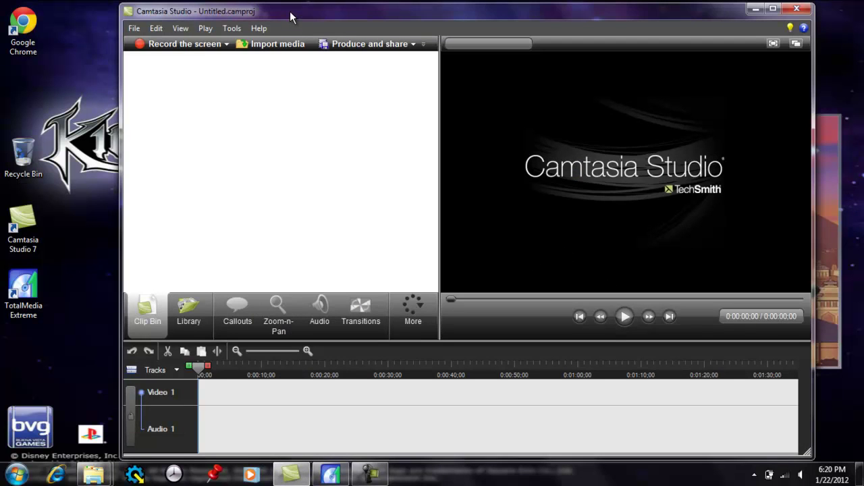
pyautogui.moveTo(290, 16); pyautogui.dragTo(196, 15)
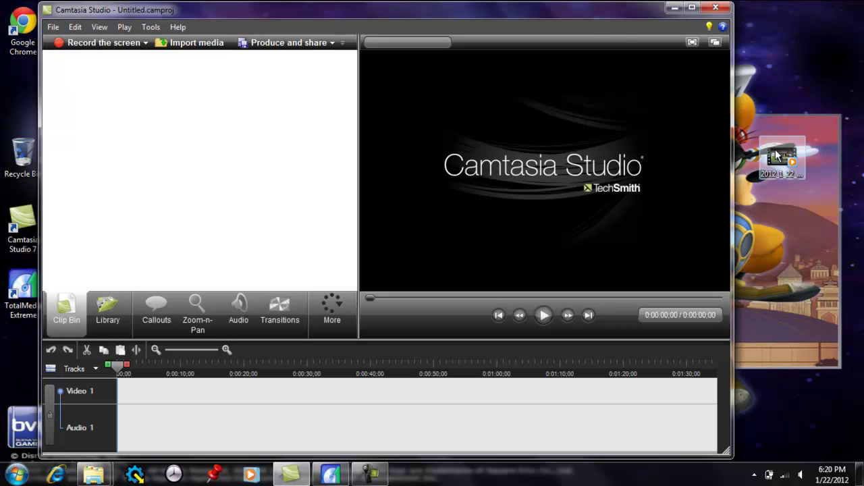
# Reposition the recorded MP4 icon lower on the desktop.
pyautogui.moveTo(774, 149); pyautogui.dragTo(760, 301)
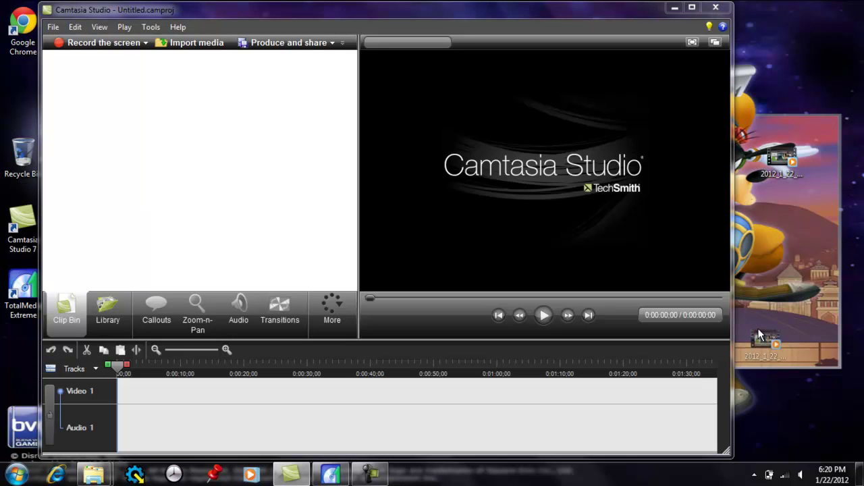
pyautogui.moveTo(760, 300)
pyautogui.mouseDown()
pyautogui.moveTo(756, 331)
pyautogui.moveTo(753, 313)
pyautogui.mouseUp()
pyautogui.click(739, 297)
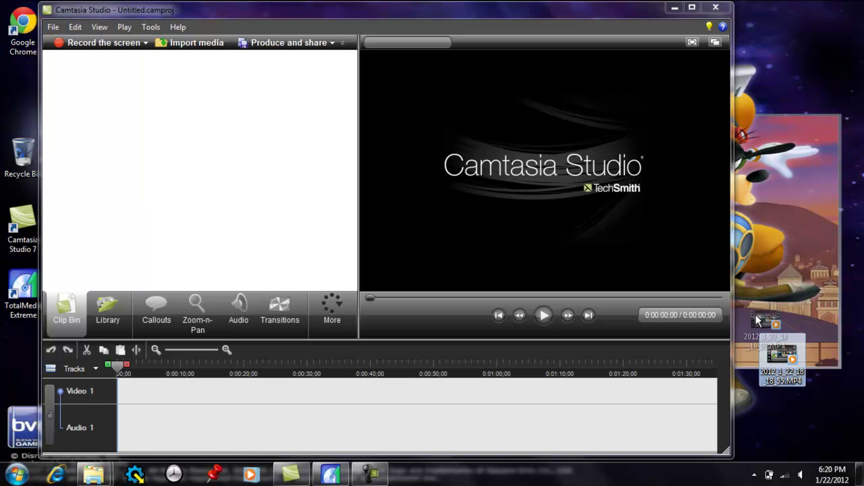
pyautogui.click(747, 252)
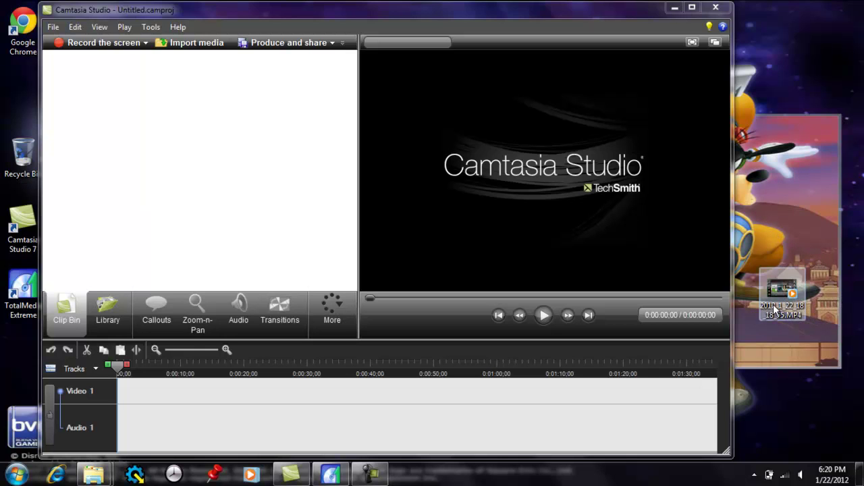
# Drop the MP4 onto the Video 1 track and choose 1280 x 720 editing dimensions.
pyautogui.moveTo(768, 312); pyautogui.dragTo(567, 404)
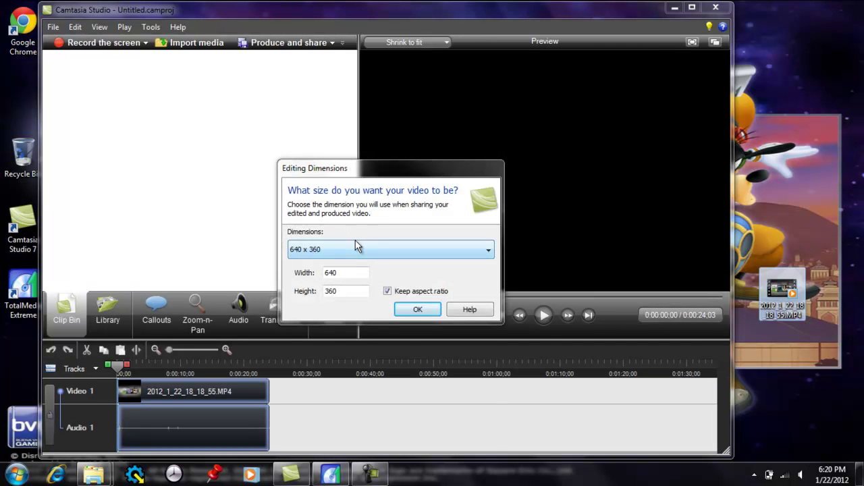
pyautogui.click(355, 248)
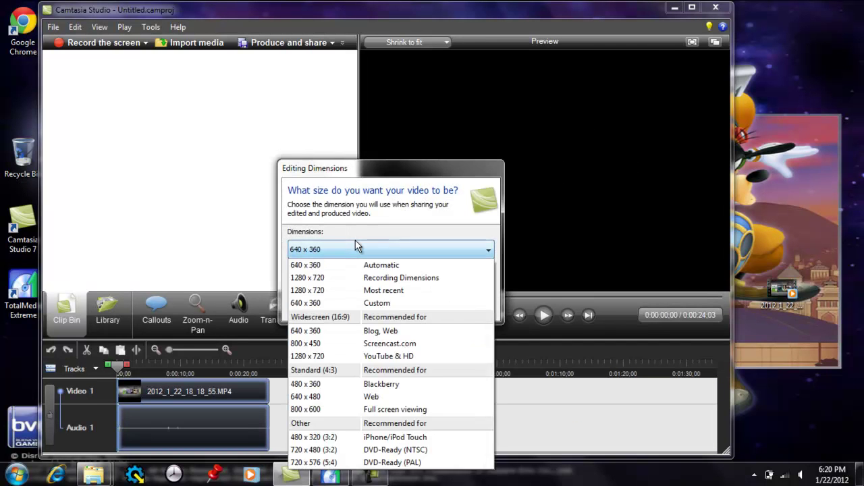
pyautogui.click(372, 282)
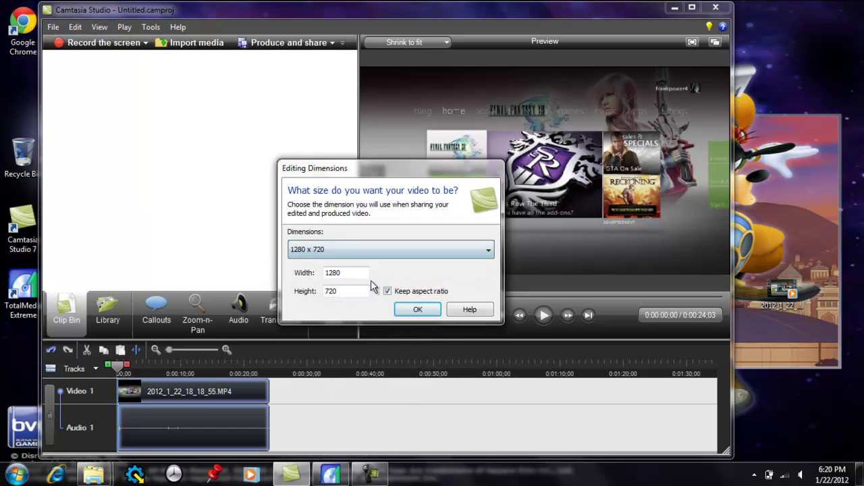
pyautogui.click(414, 309)
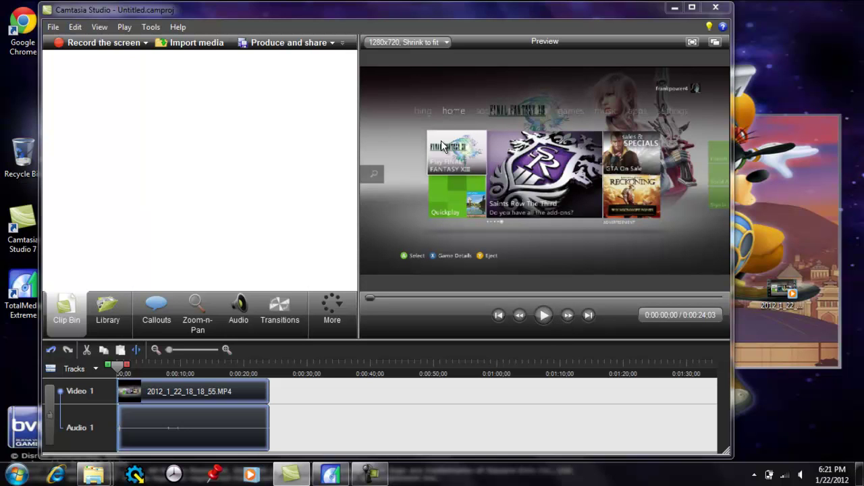
# Start the Production Wizard with the Web preset and advance to the naming page.
pyautogui.click(331, 43)
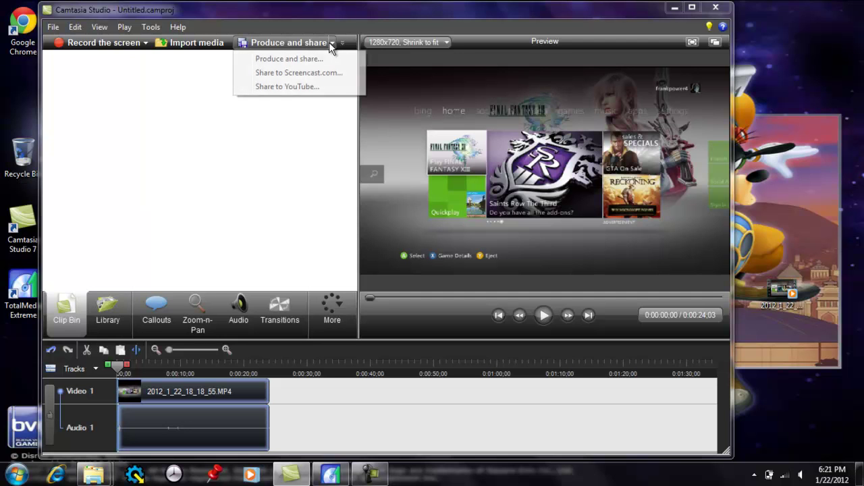
pyautogui.click(331, 59)
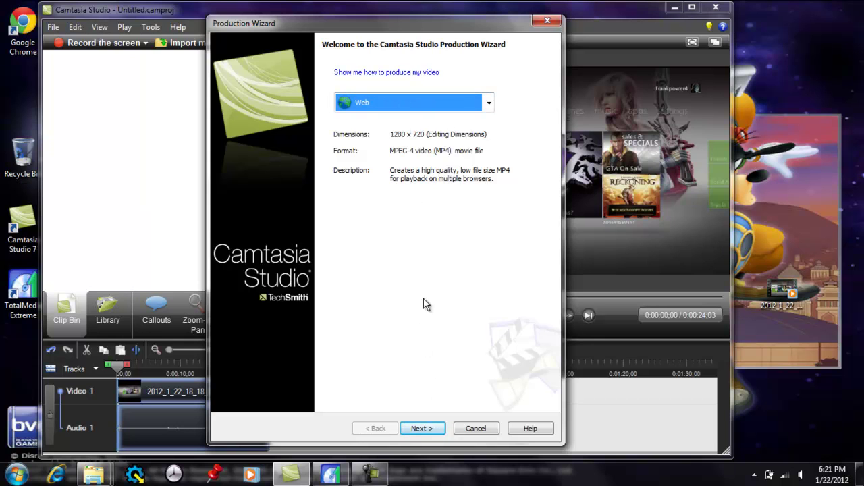
pyautogui.click(419, 428)
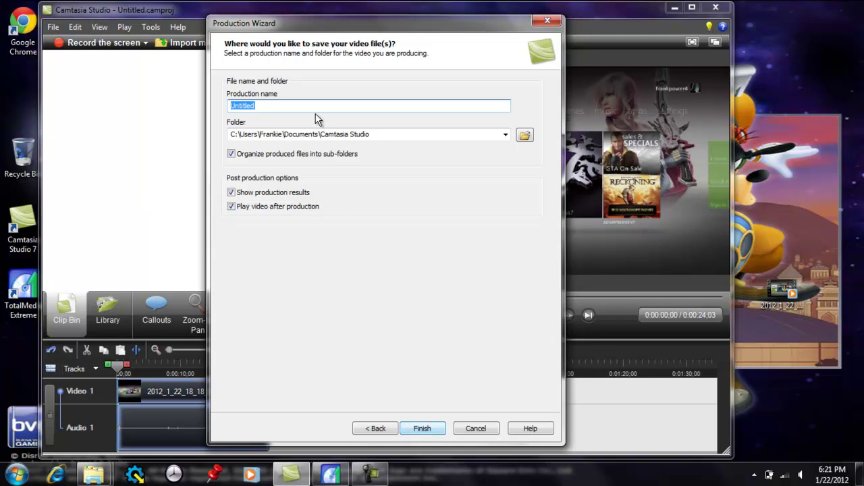
# Enter 'ttttt' as the production name.
pyautogui.write('r')
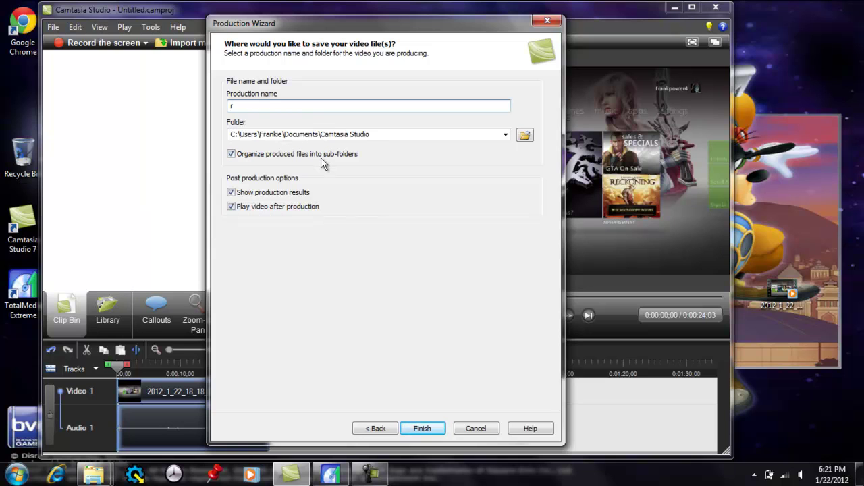
pyautogui.write('te')
pyautogui.press('BackSpace')
pyautogui.write('tttt')
# Finish the wizard to render ttttt.mp4, moving the rendering progress window aside.
pyautogui.click(424, 430)
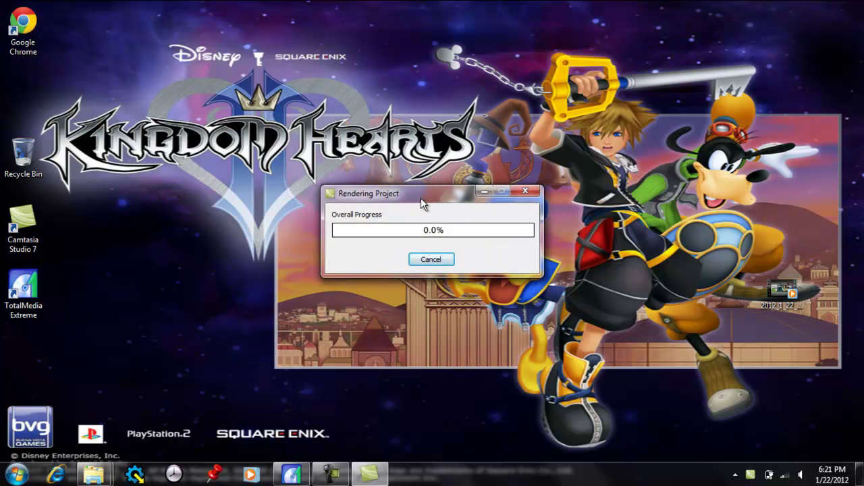
pyautogui.moveTo(420, 191); pyautogui.dragTo(420, 160)
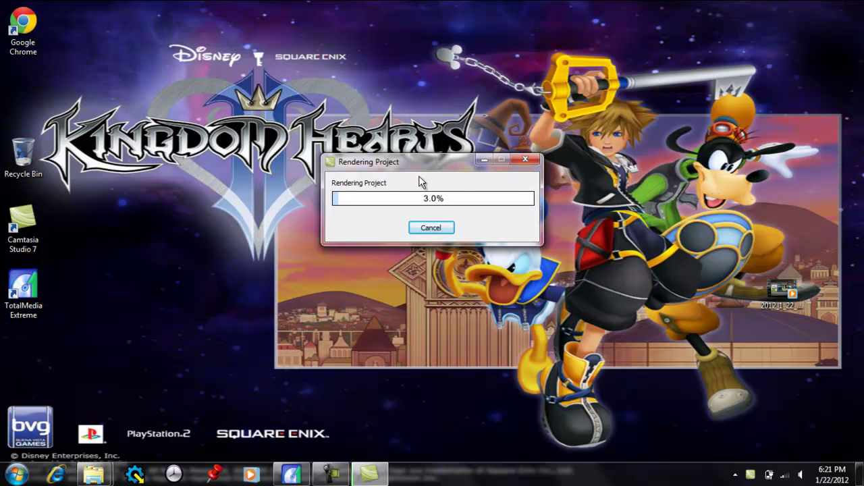
pyautogui.moveTo(413, 166); pyautogui.dragTo(403, 130)
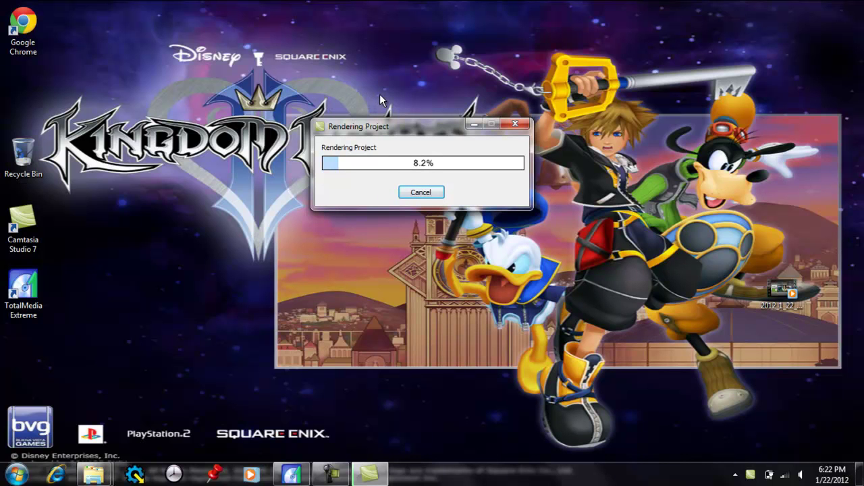
pyautogui.moveTo(391, 126); pyautogui.dragTo(387, 89)
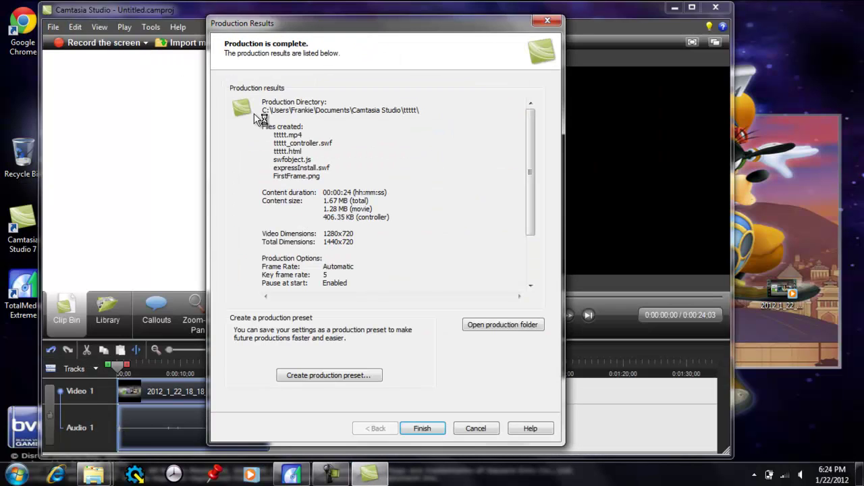
# Close Production Results and the ttttt.html browser tab, then minimize Camtasia.
pyautogui.click(422, 428)
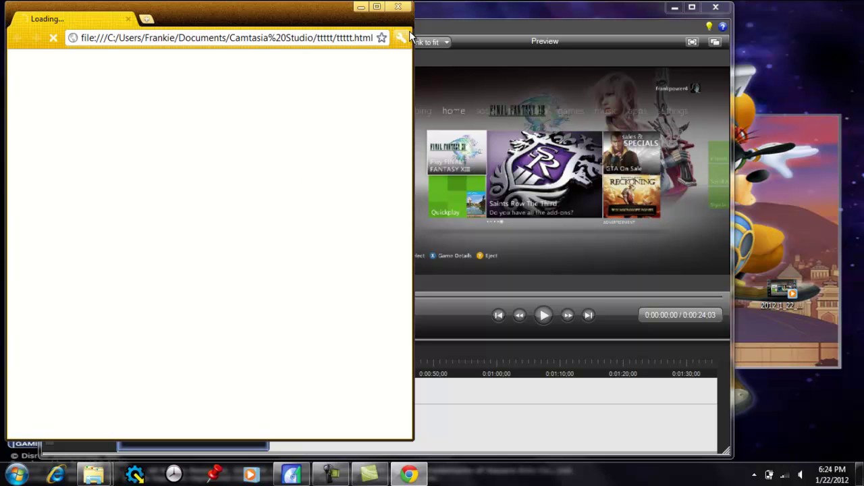
pyautogui.click(400, 8)
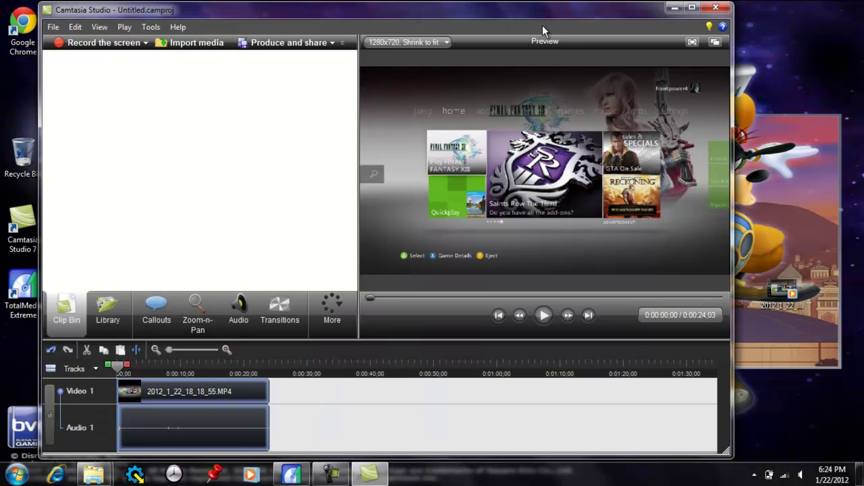
pyautogui.click(674, 8)
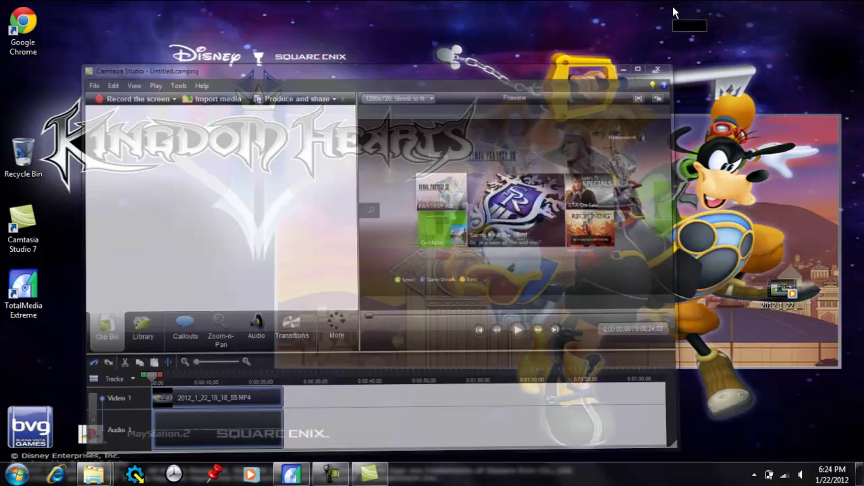
pyautogui.moveTo(94, 474)
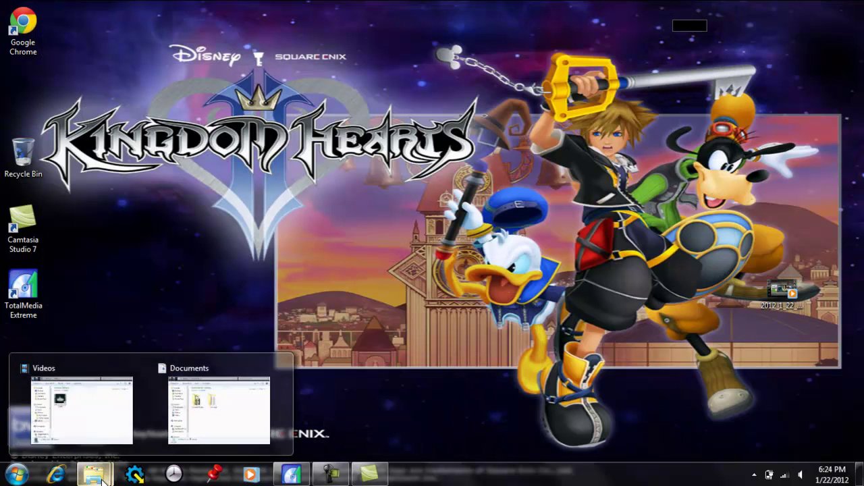
# Move ttttt.mp4 from Documents > Camtasia Studio > ttttt onto the desktop and close Explorer.
pyautogui.click(205, 407)
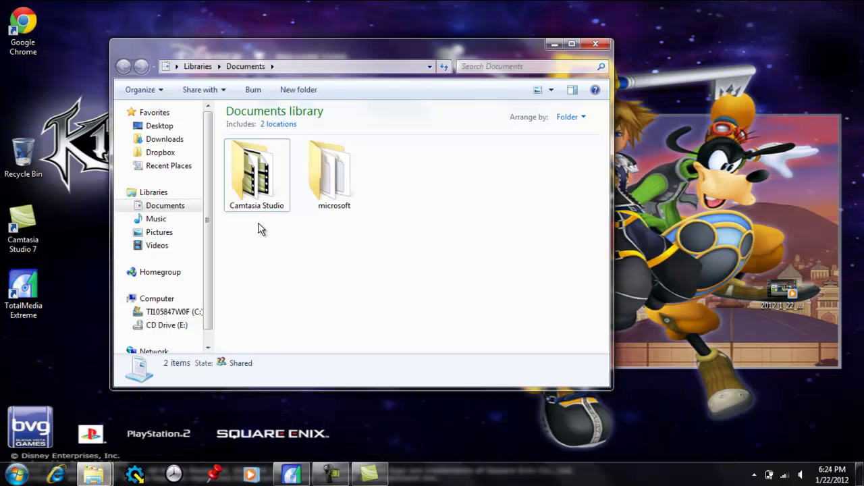
pyautogui.doubleClick(256, 182)
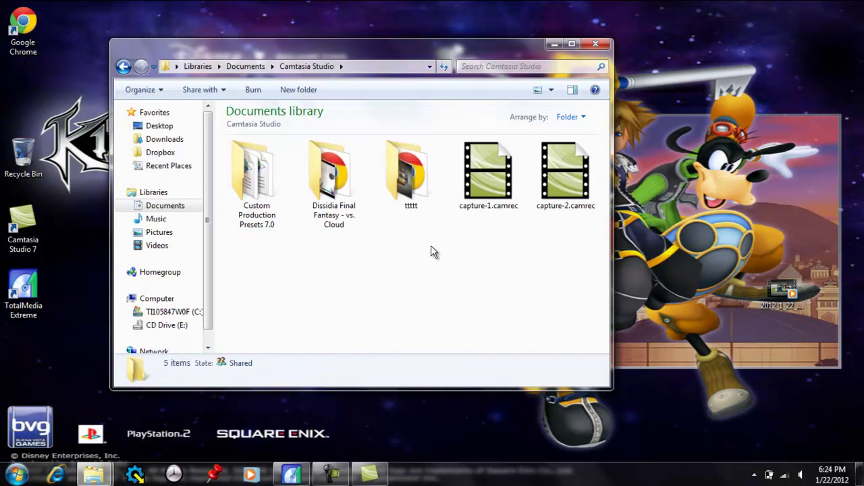
pyautogui.doubleClick(415, 191)
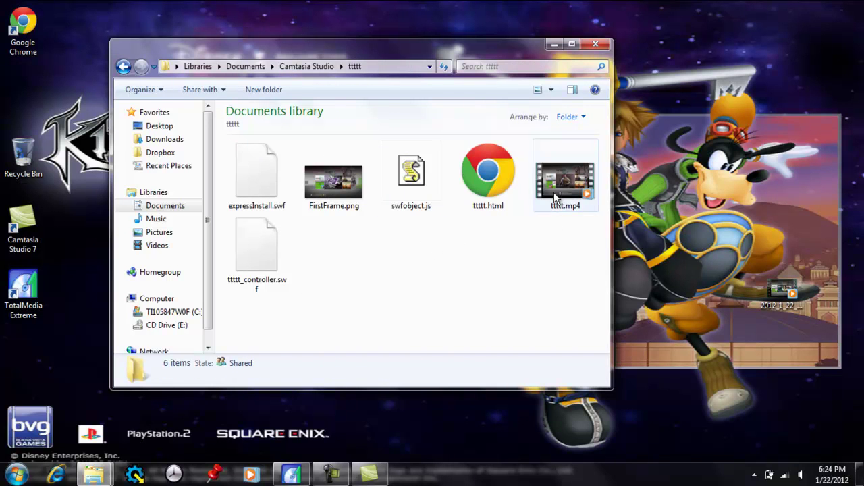
pyautogui.moveTo(584, 189); pyautogui.dragTo(777, 94)
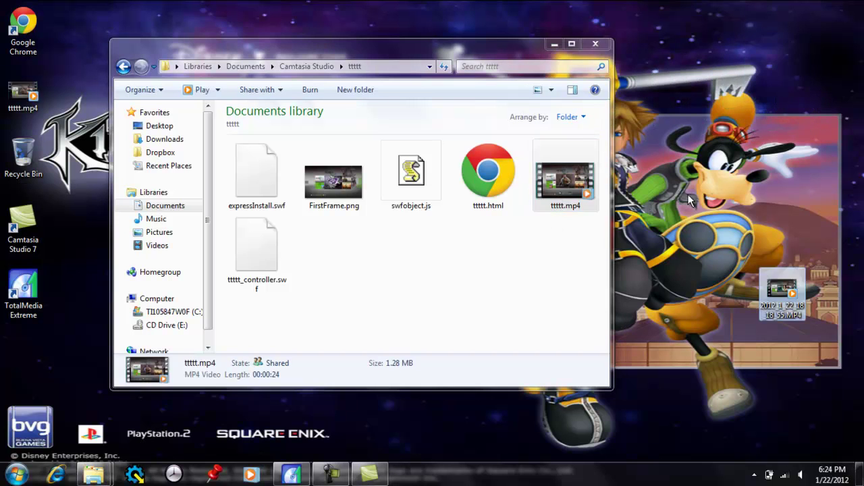
pyautogui.click(598, 46)
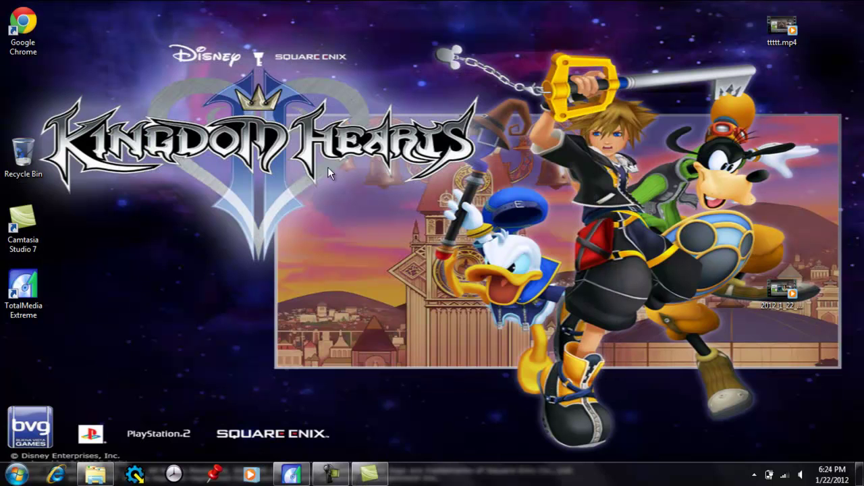
# Select ttttt.mp4 on the desktop and restore the Camtasia Recorder panel from the taskbar.
pyautogui.click(773, 41)
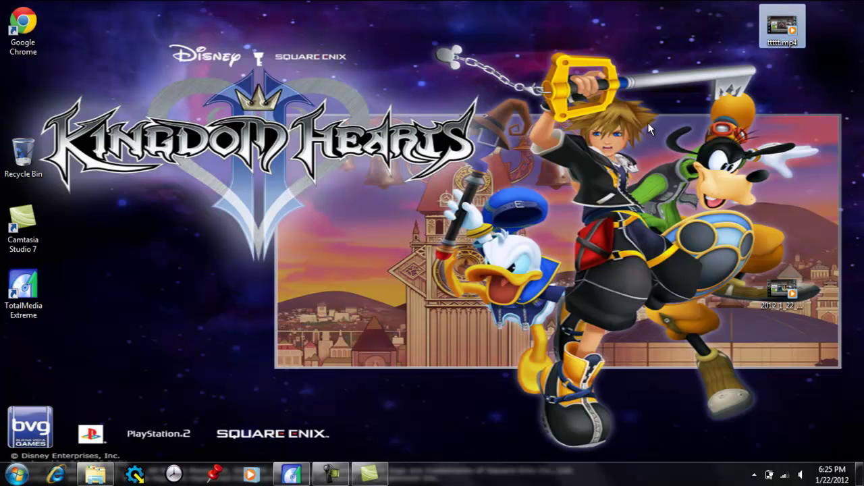
pyautogui.click(331, 474)
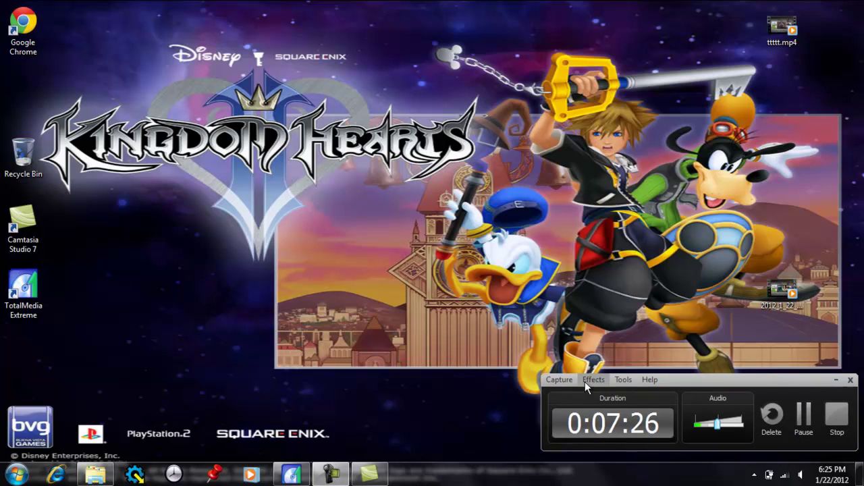